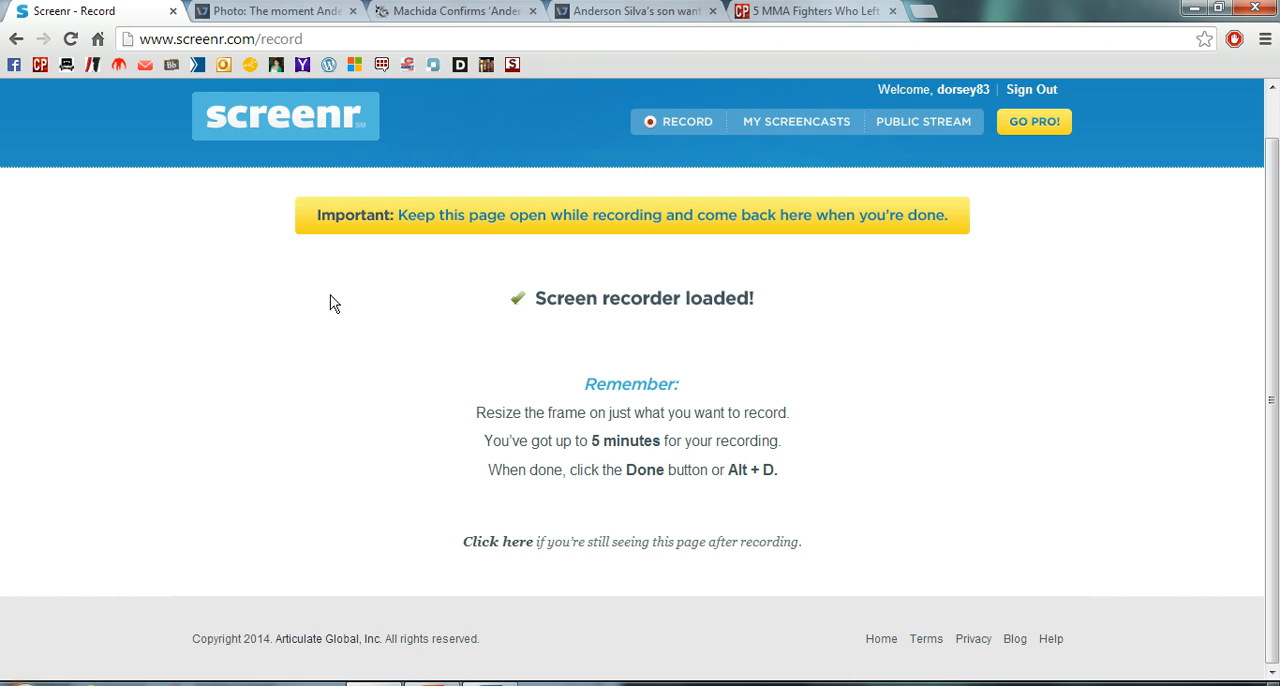
- Examine the in-text links in the "5 MMA Fighters Who Left at the Right Time" article and switch to the Word document
{"action": "left_click", "coordinate": [871, 12]}
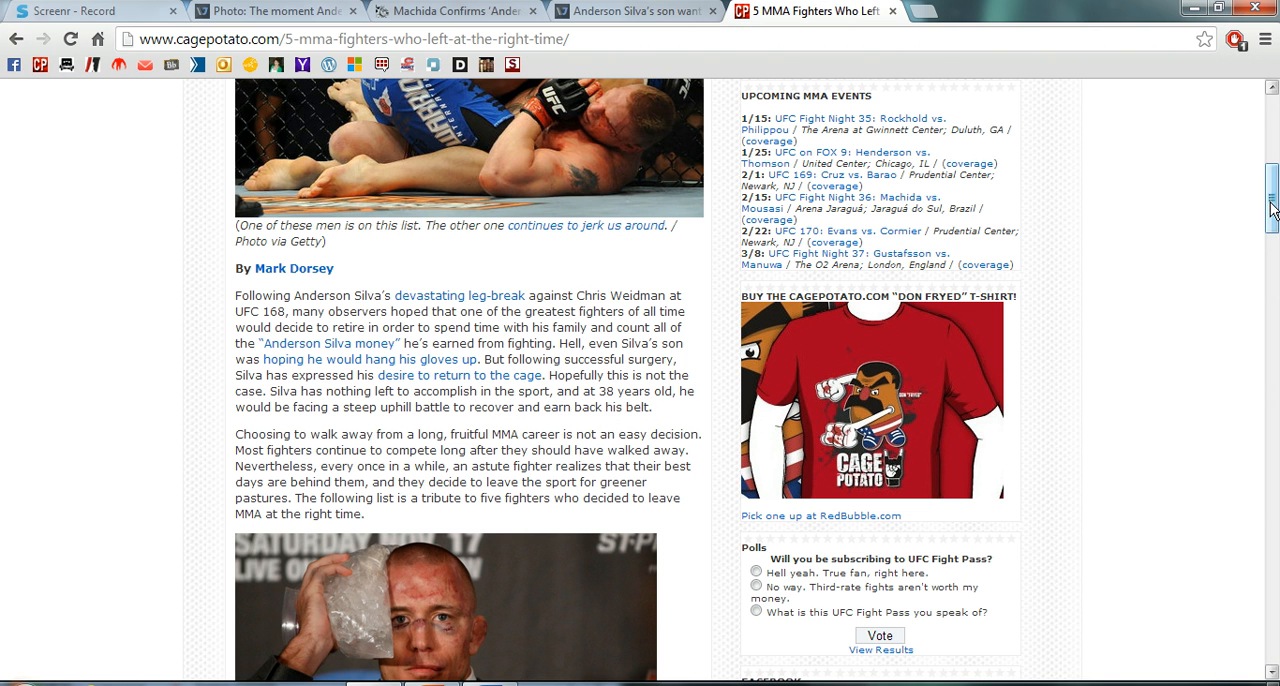
{"action": "left_click_drag", "start_coordinate": [1271, 202], "coordinate": [1272, 153]}
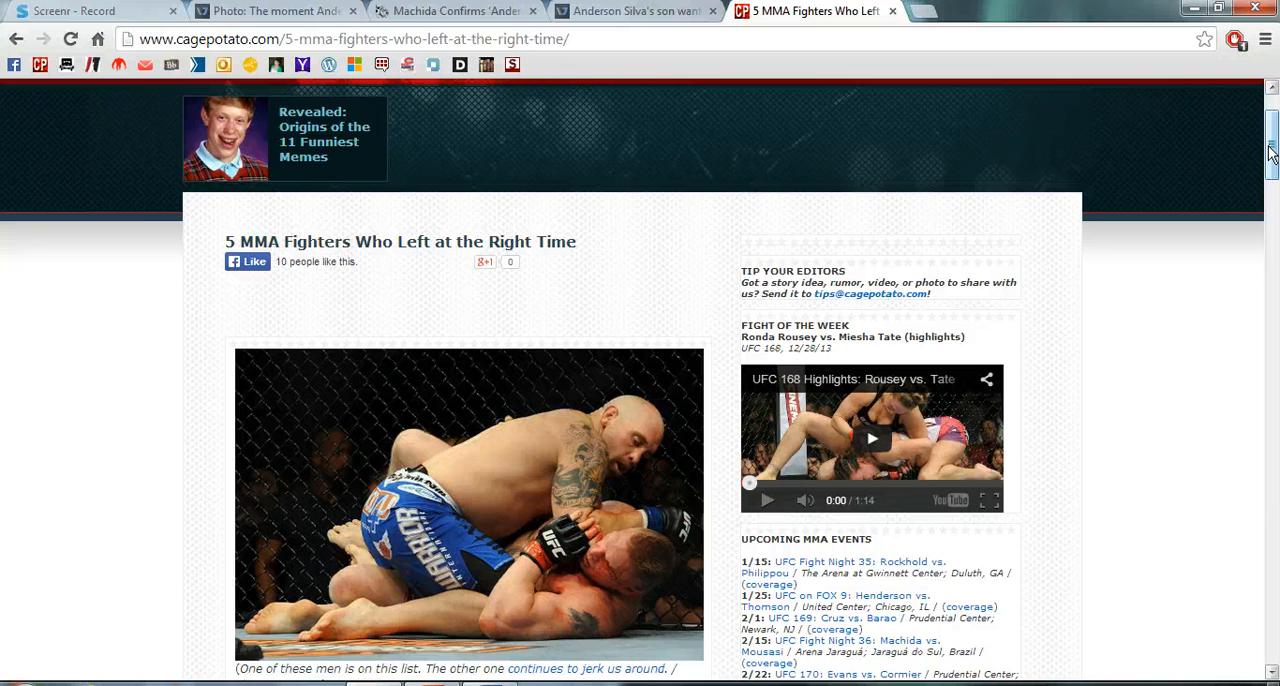
{"action": "left_click_drag", "start_coordinate": [1271, 150], "coordinate": [1275, 205]}
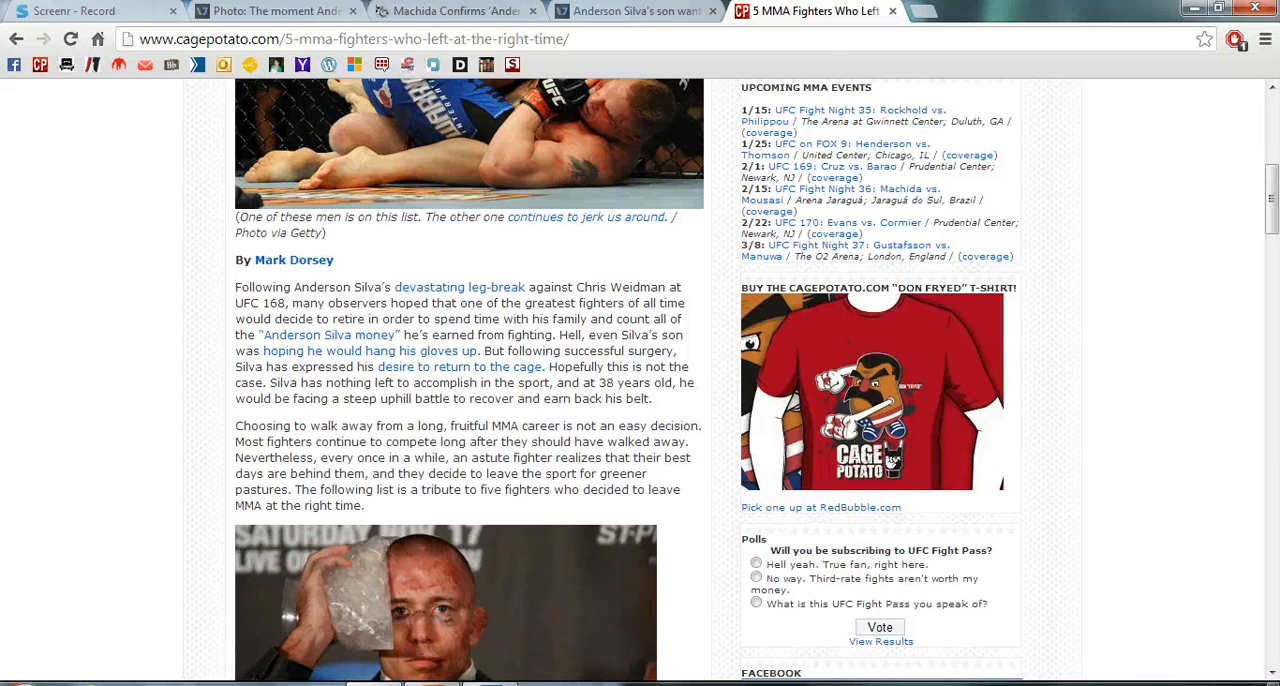
{"action": "key", "text": "alt+Tab"}
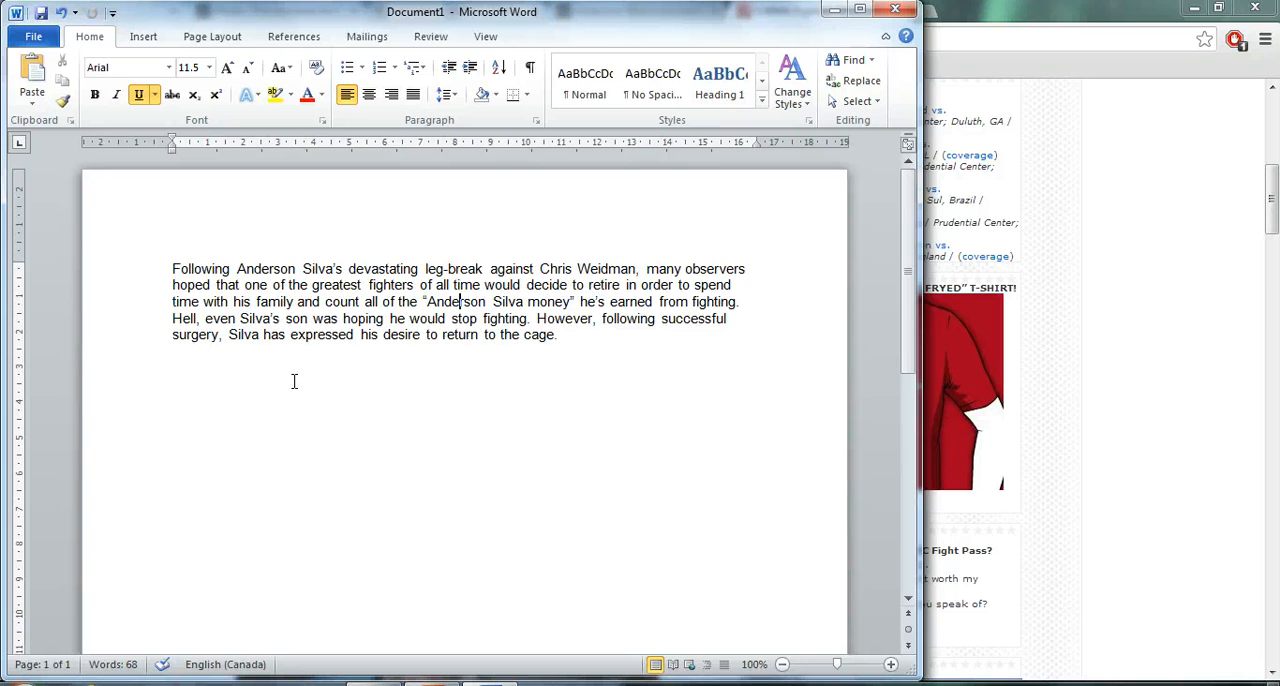
- Return to the browser and copy the web address of the MMA Junkie photo article about Anderson Silva's leg break
{"action": "left_click", "coordinate": [1075, 16]}
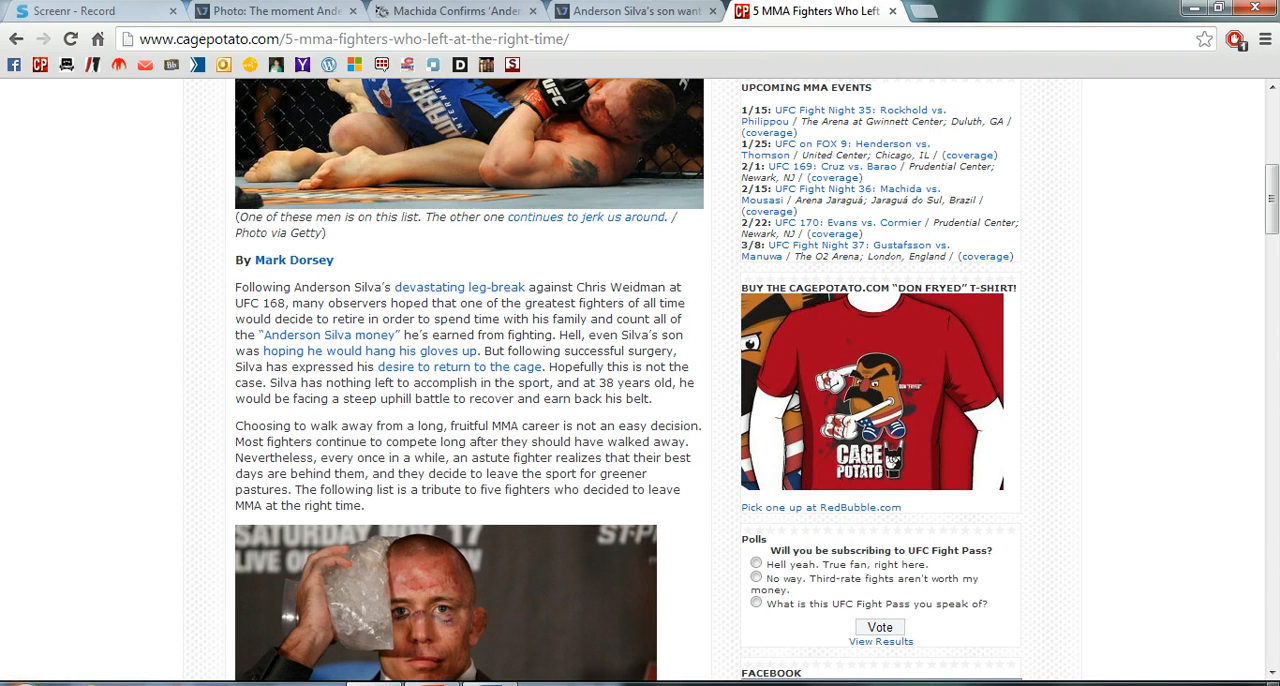
{"action": "left_click", "coordinate": [320, 11]}
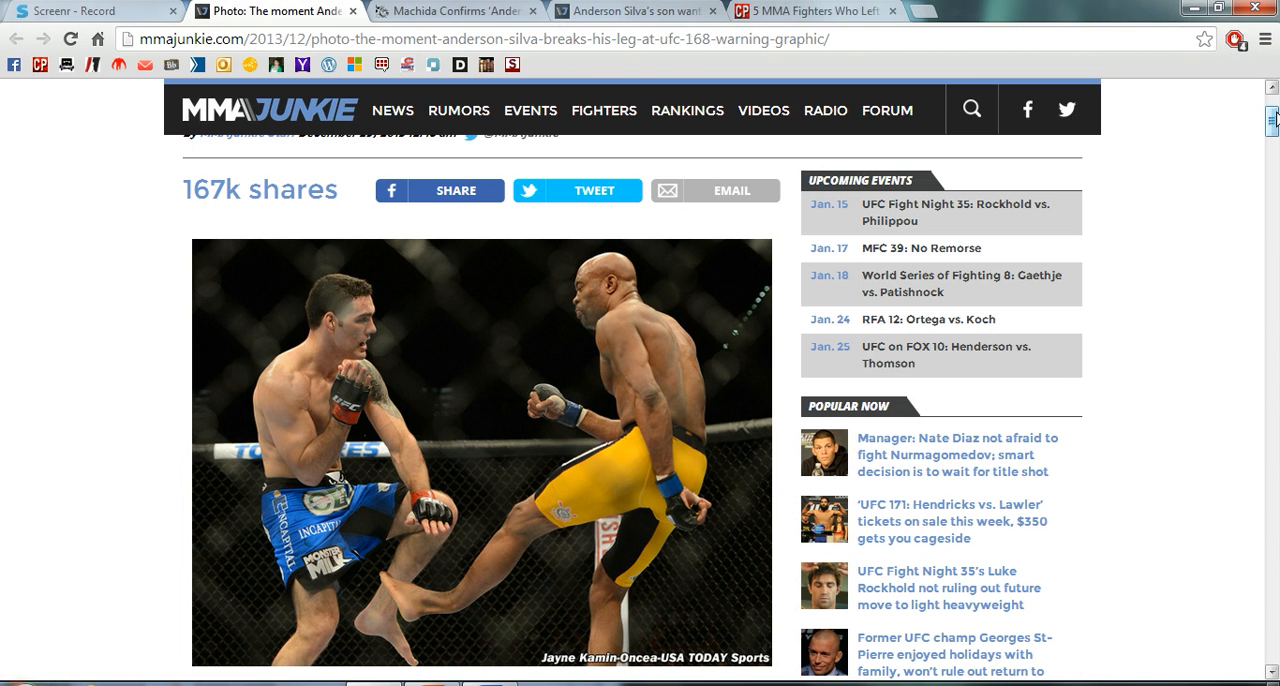
{"action": "left_click_drag", "start_coordinate": [1273, 118], "coordinate": [1273, 121]}
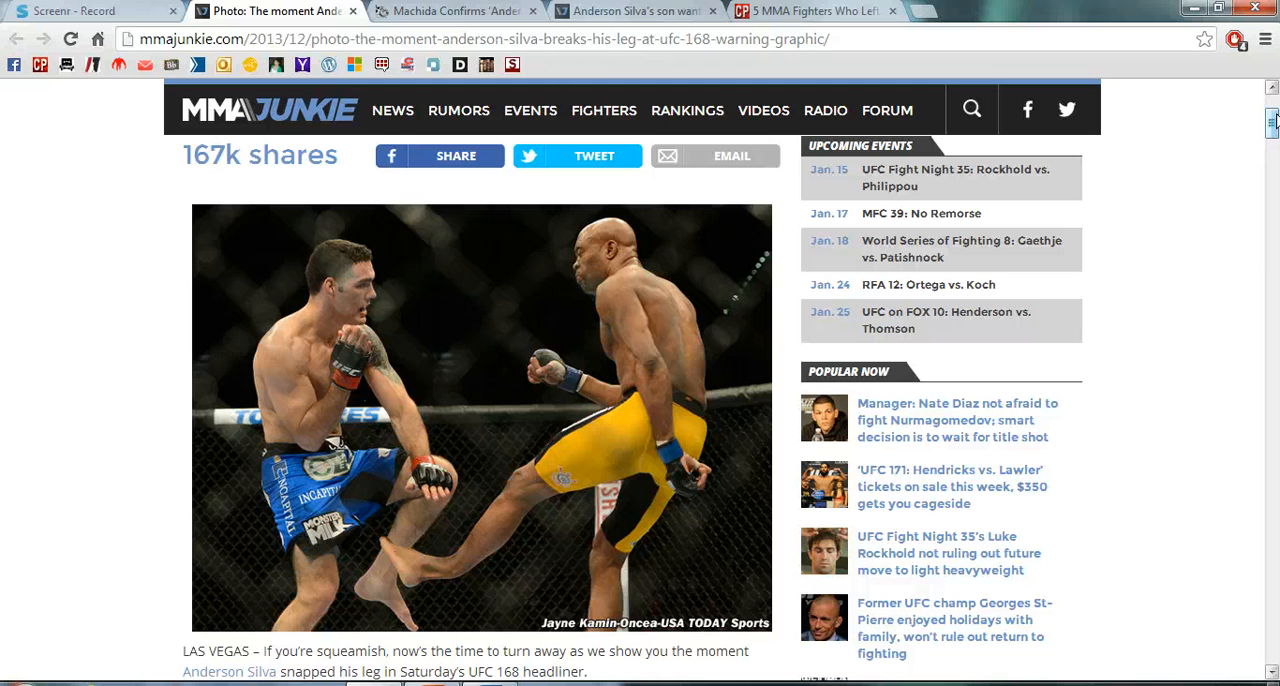
{"action": "mouse_move", "coordinate": [1275, 117]}
{"action": "left_mouse_down"}
{"action": "mouse_move", "coordinate": [1276, 133]}
{"action": "mouse_move", "coordinate": [1273, 121]}
{"action": "left_mouse_up"}
{"action": "left_click", "coordinate": [603, 42]}
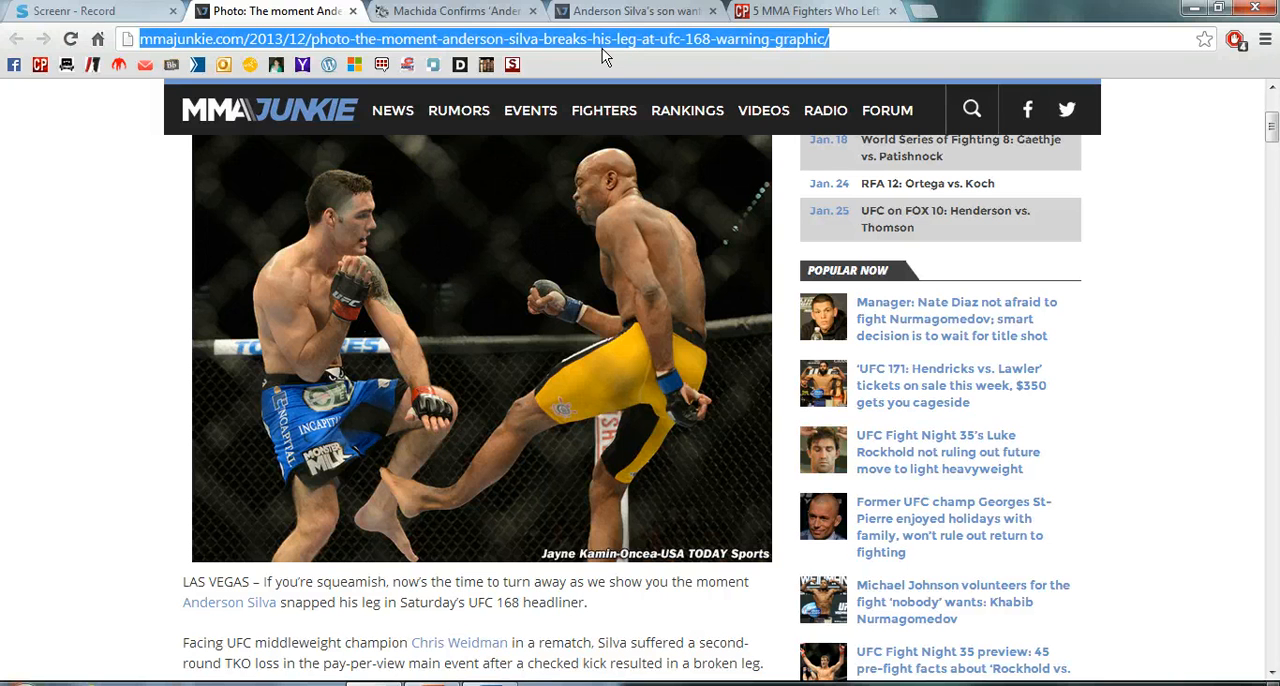
{"action": "right_click", "coordinate": [602, 48]}
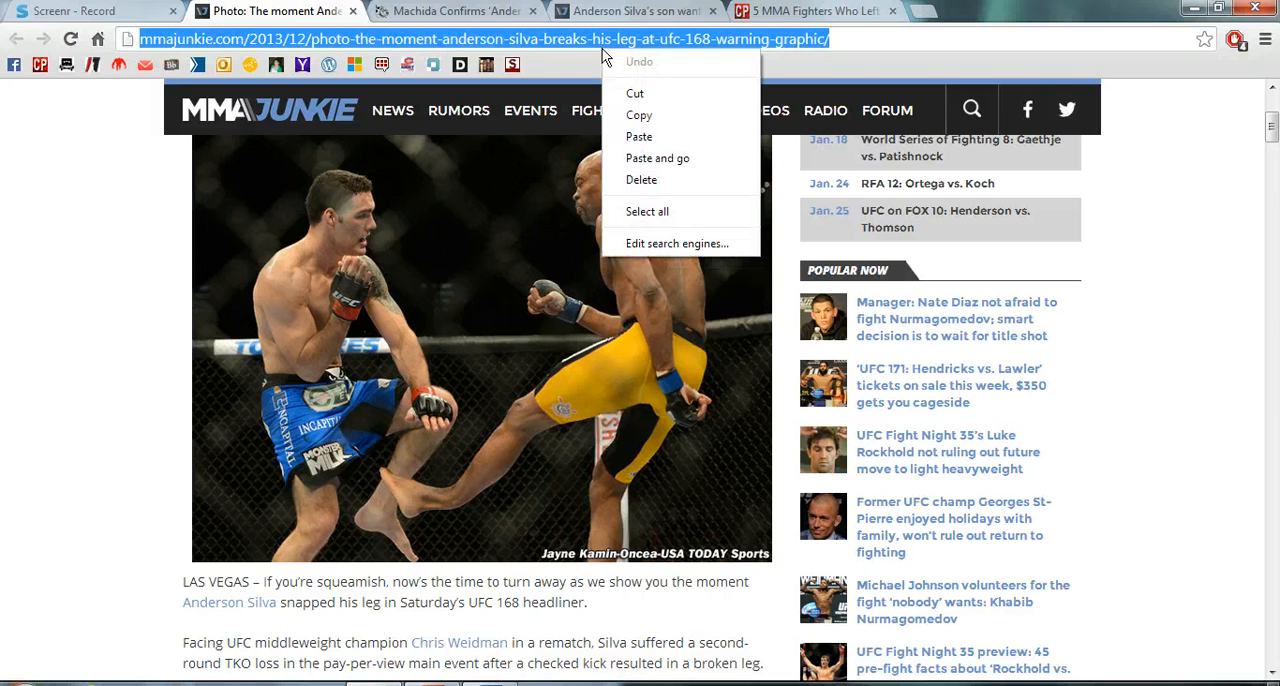
{"action": "left_click", "coordinate": [630, 112]}
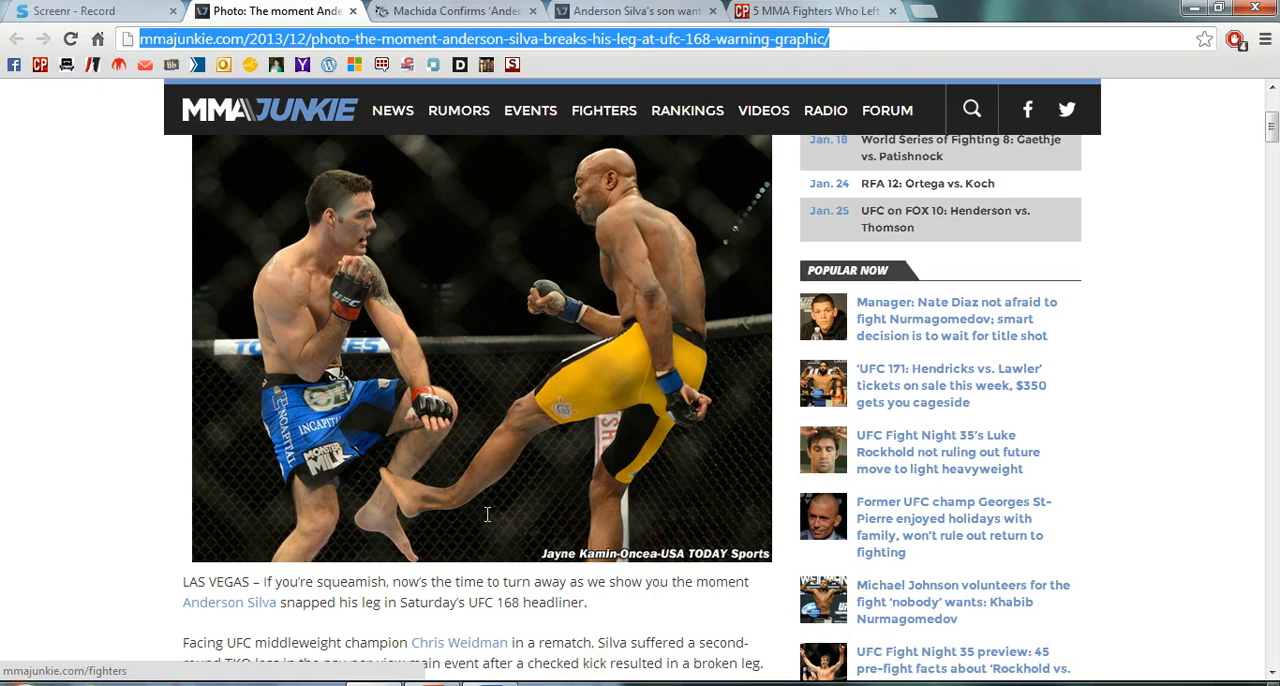
- In the Word document, hyperlink the words "devastating leg-break" to the copied MMA Junkie address
{"action": "key", "text": "alt+Tab"}
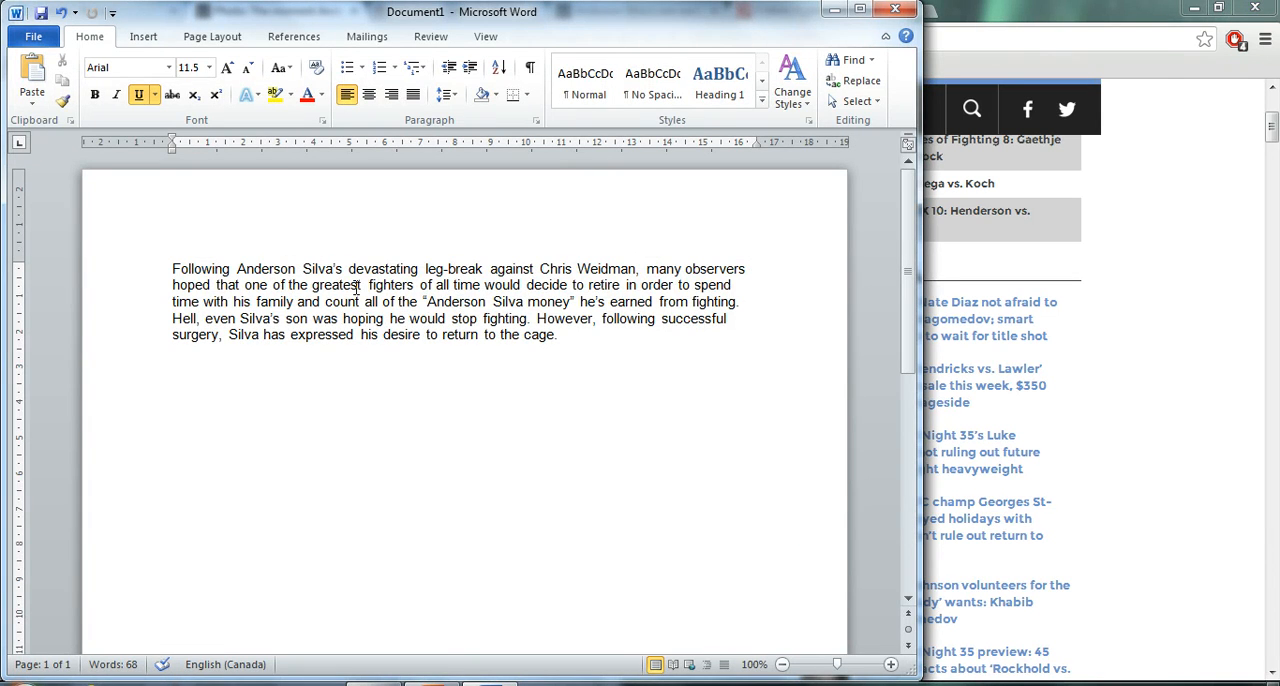
{"action": "left_click_drag", "start_coordinate": [350, 272], "coordinate": [487, 272]}
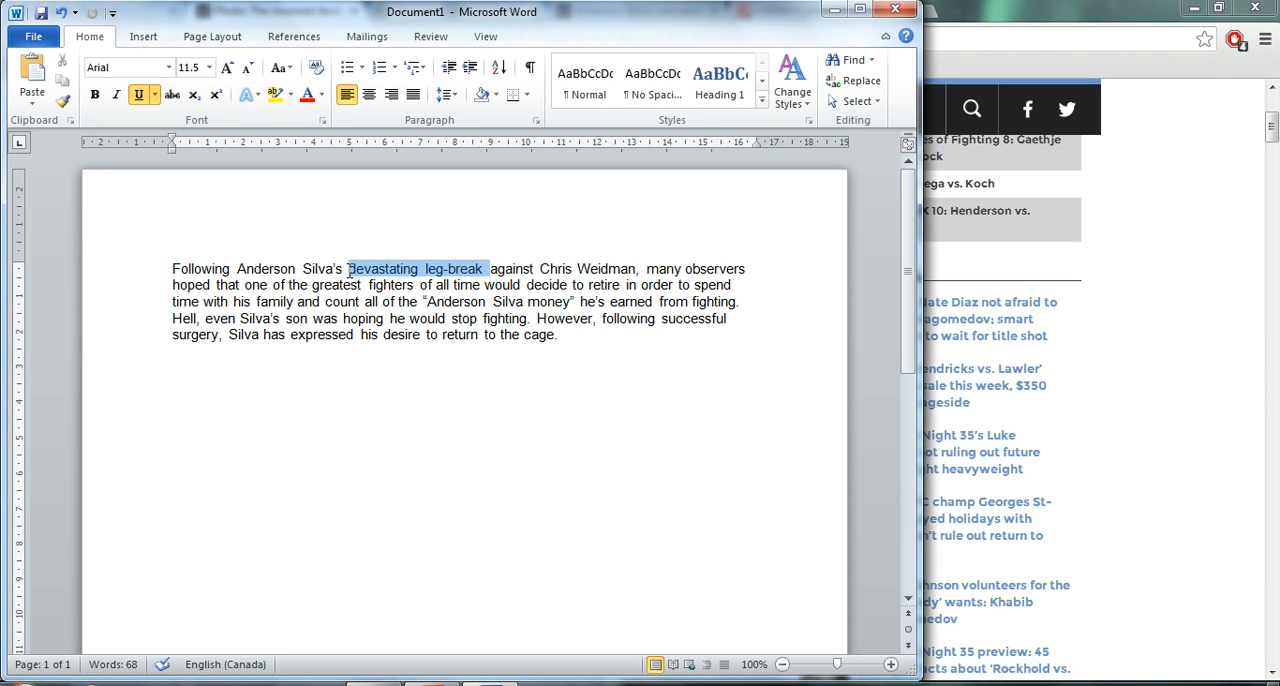
{"action": "right_click", "coordinate": [471, 276]}
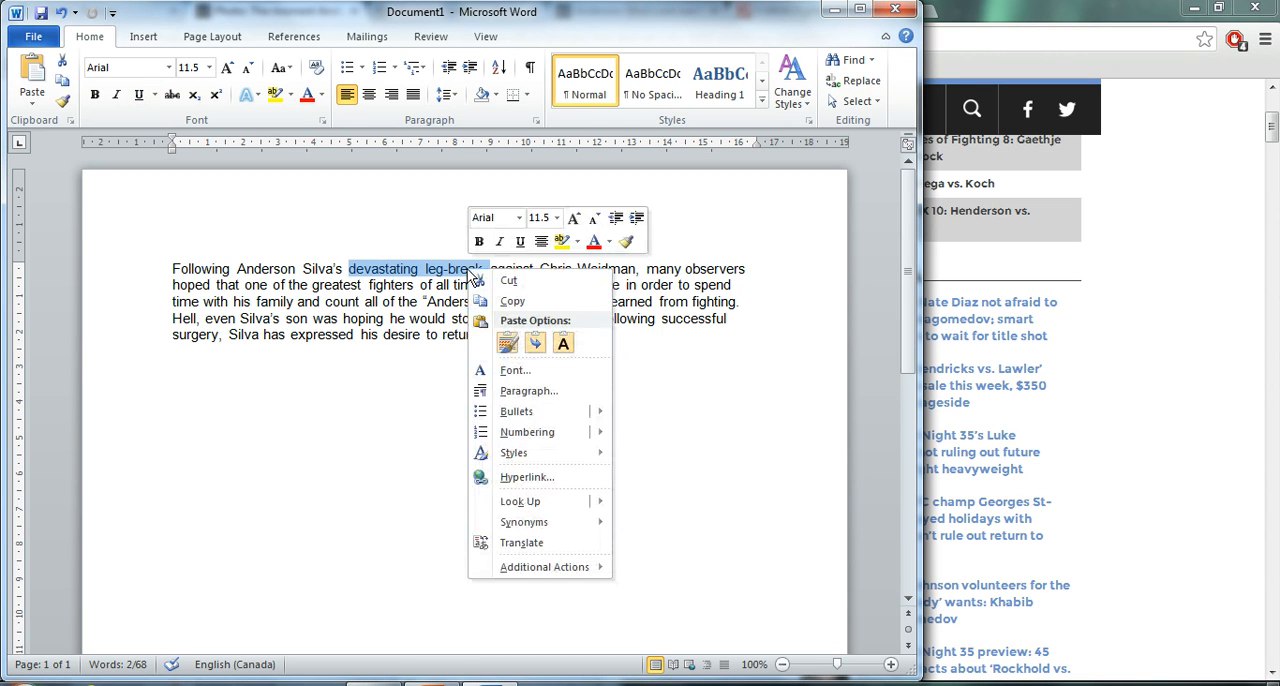
{"action": "left_click", "coordinate": [510, 477]}
{"action": "left_click", "coordinate": [395, 429]}
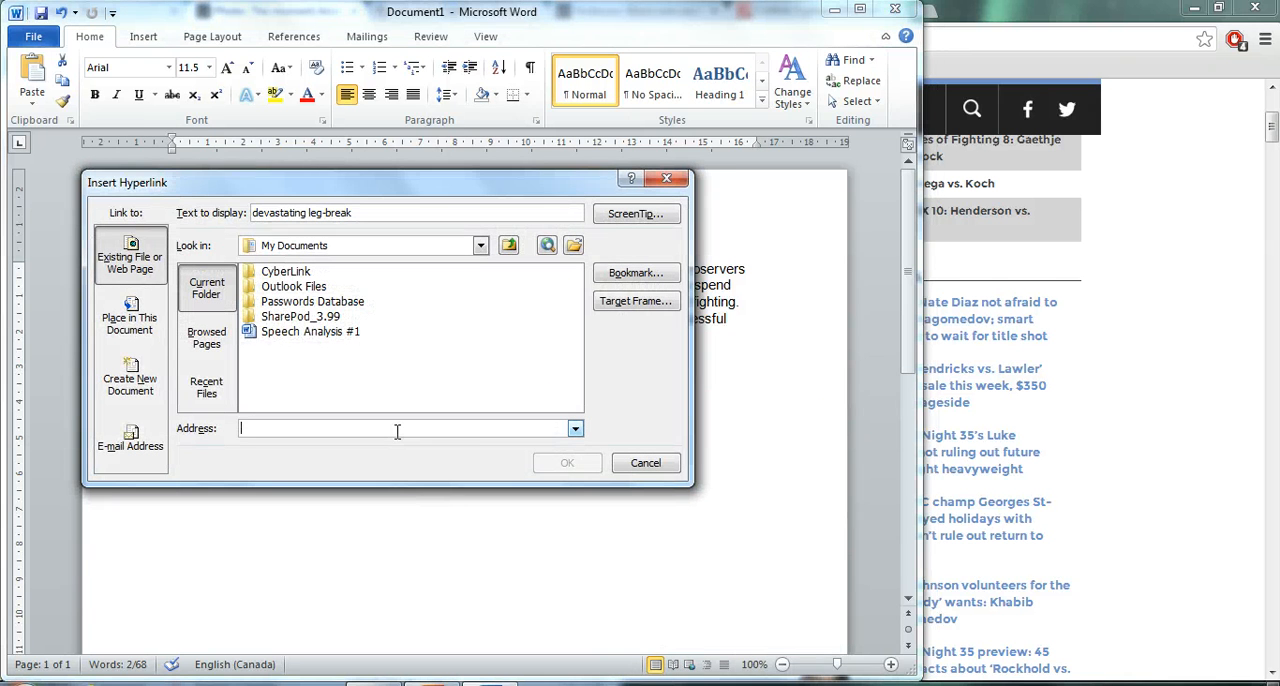
{"action": "right_click", "coordinate": [396, 432]}
{"action": "left_click", "coordinate": [437, 489]}
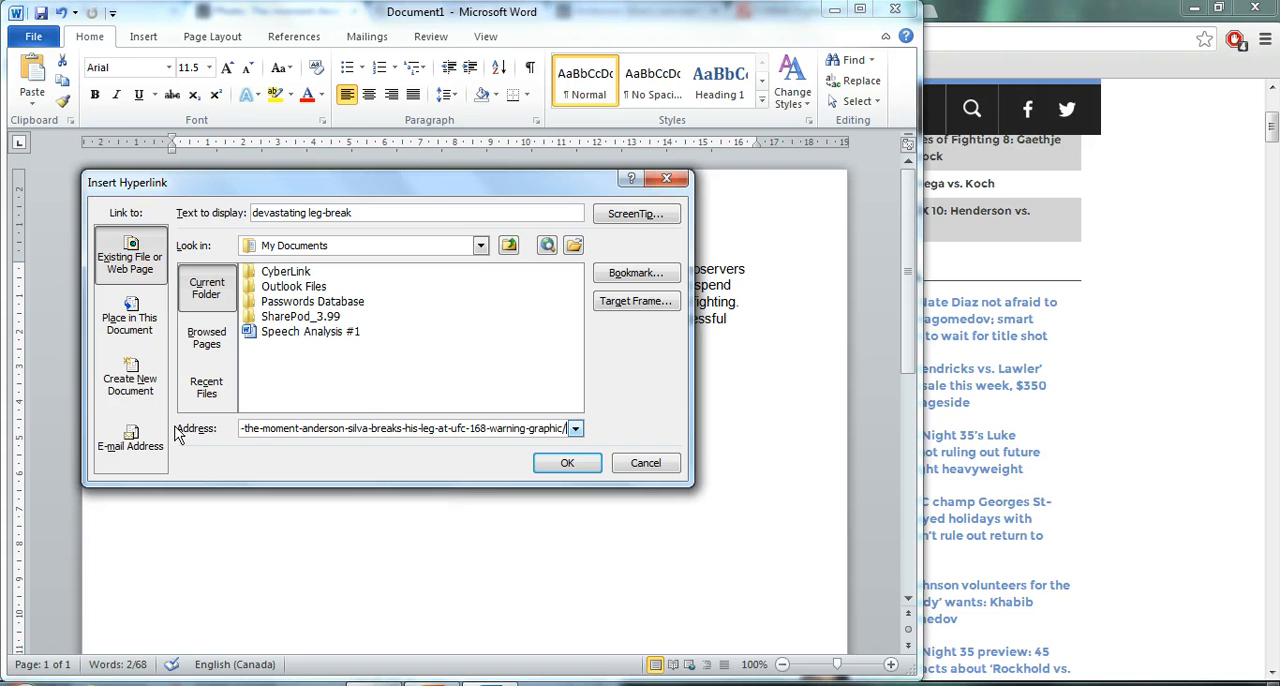
{"action": "left_click", "coordinate": [553, 465]}
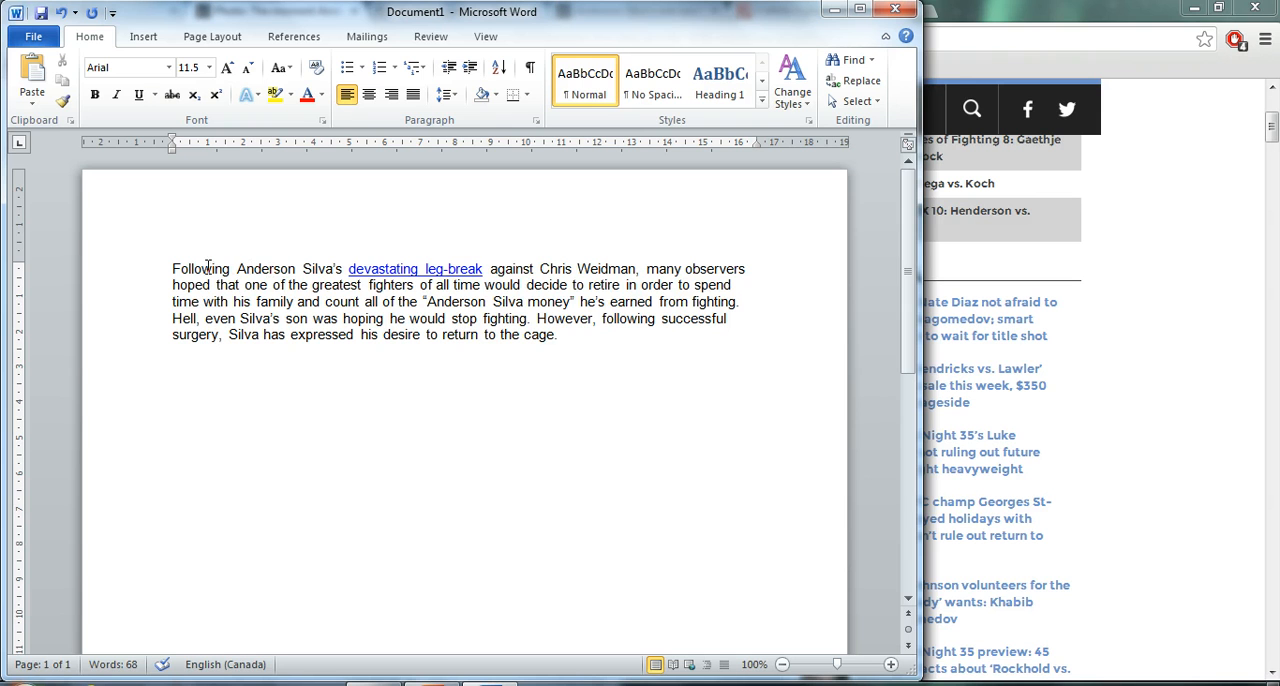
- Select the phrase "Anderson Silva money" in the paragraph and copy the Sherdog Machida article's web address from the browser
{"action": "mouse_move", "coordinate": [373, 268]}
{"action": "left_click_drag", "start_coordinate": [431, 301], "coordinate": [578, 302]}
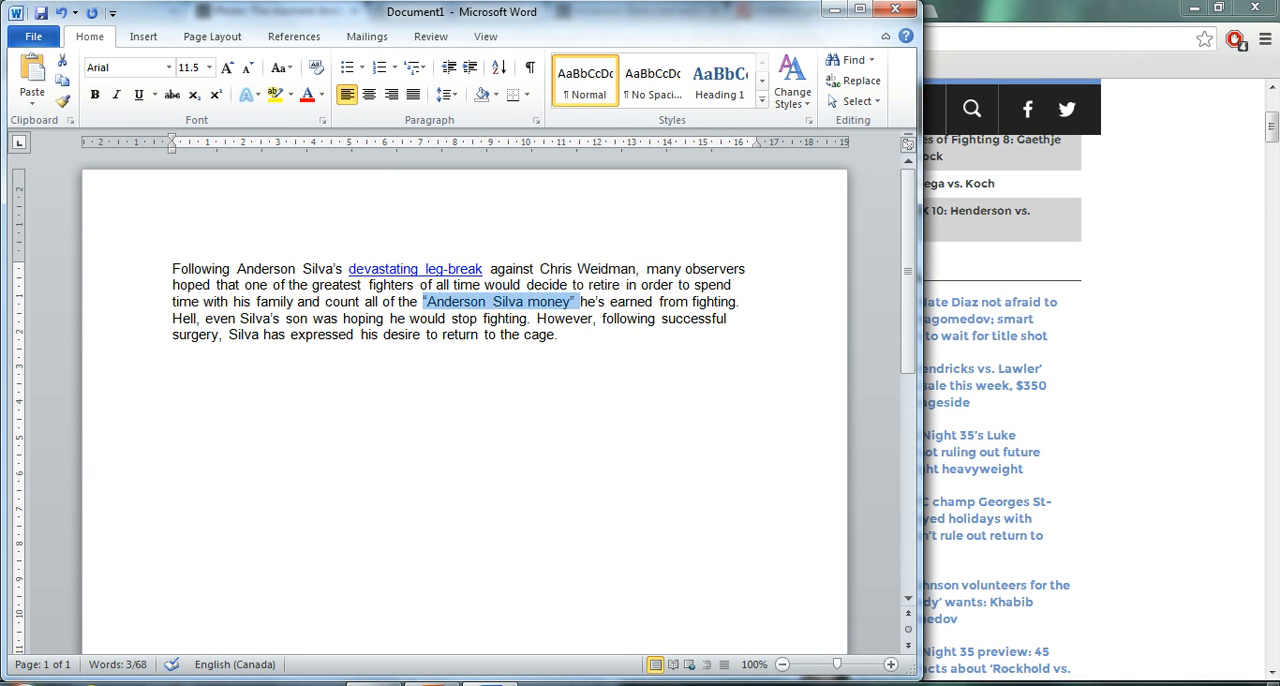
{"action": "left_click", "coordinate": [990, 16]}
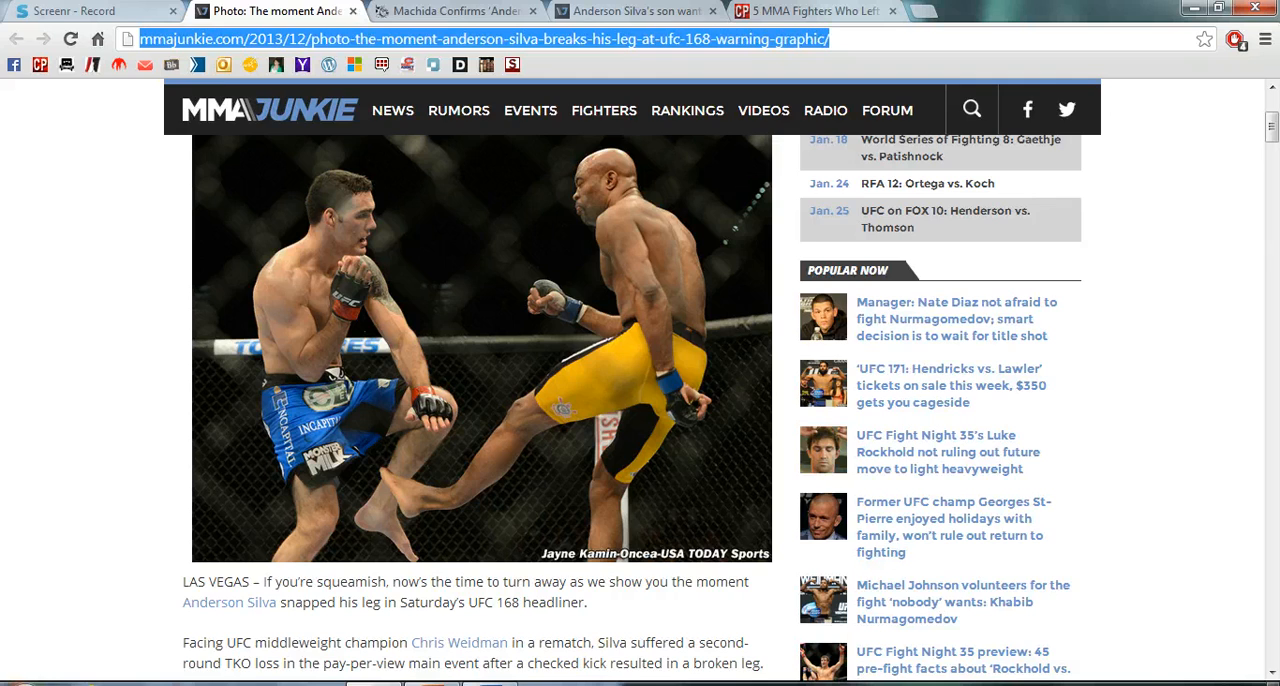
{"action": "left_click", "coordinate": [450, 12]}
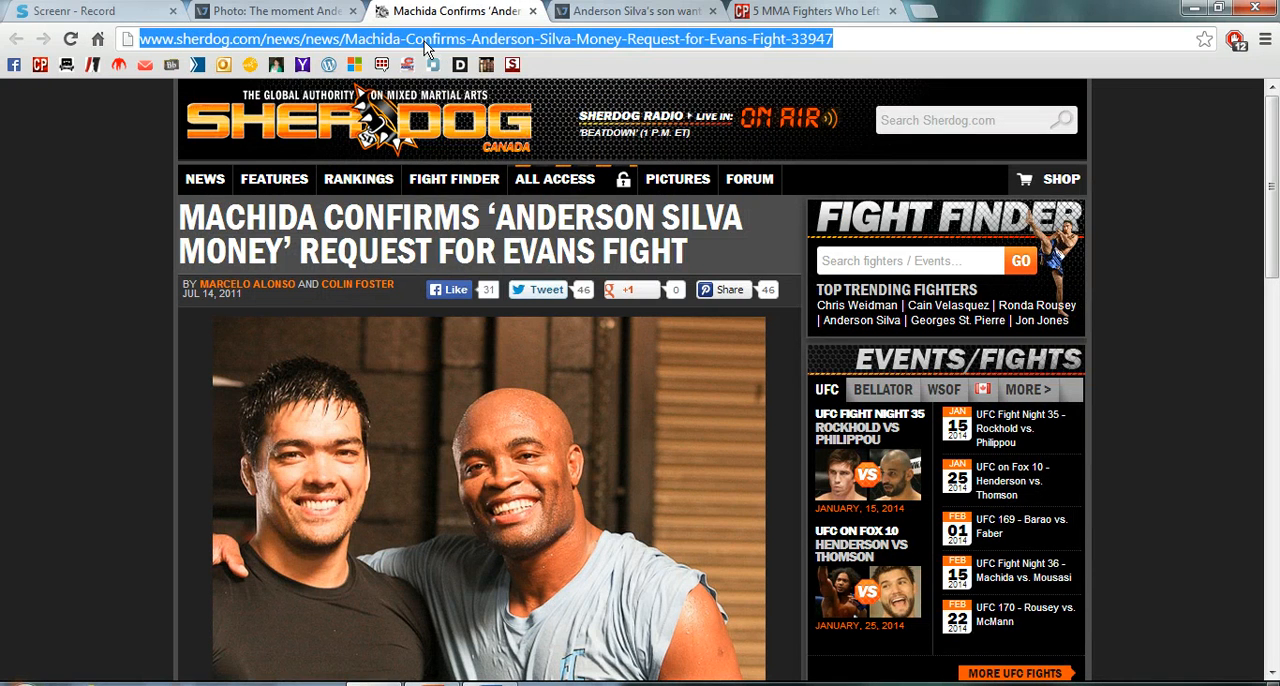
{"action": "right_click", "coordinate": [425, 45]}
{"action": "left_click", "coordinate": [458, 115]}
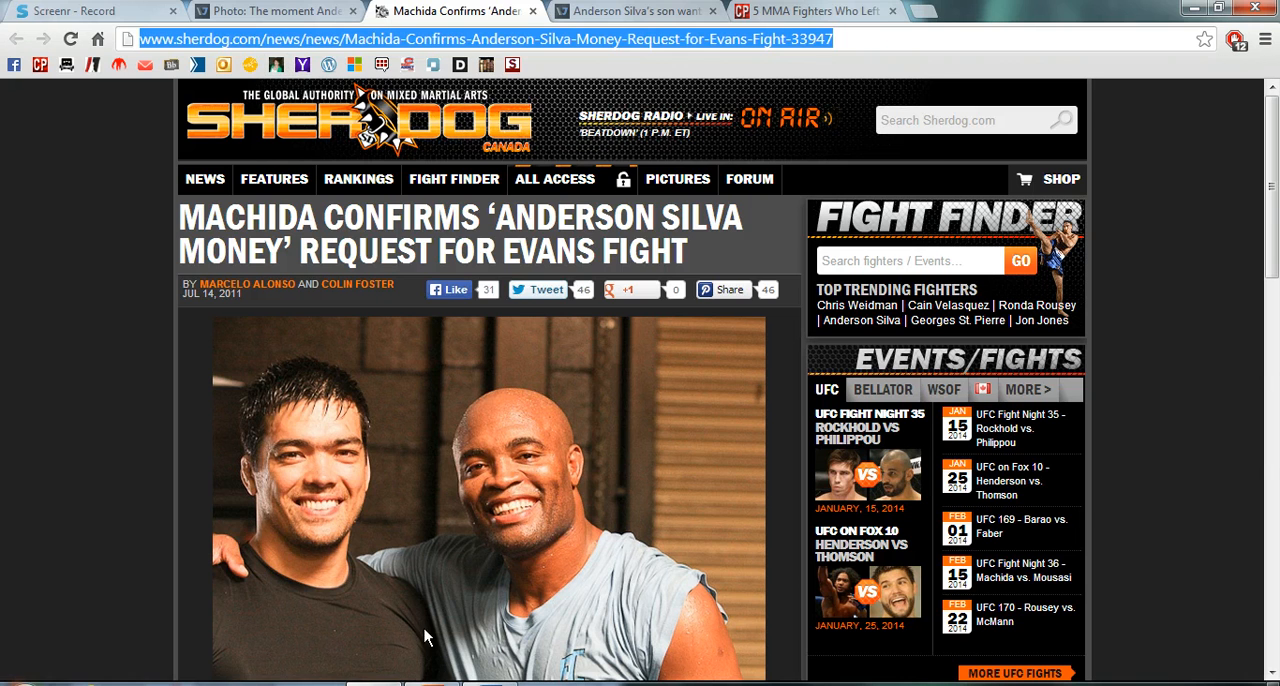
- Back in Word, hyperlink the selected phrase "Anderson Silva money" to the copied Sherdog article address
{"action": "key", "text": "alt+Tab"}
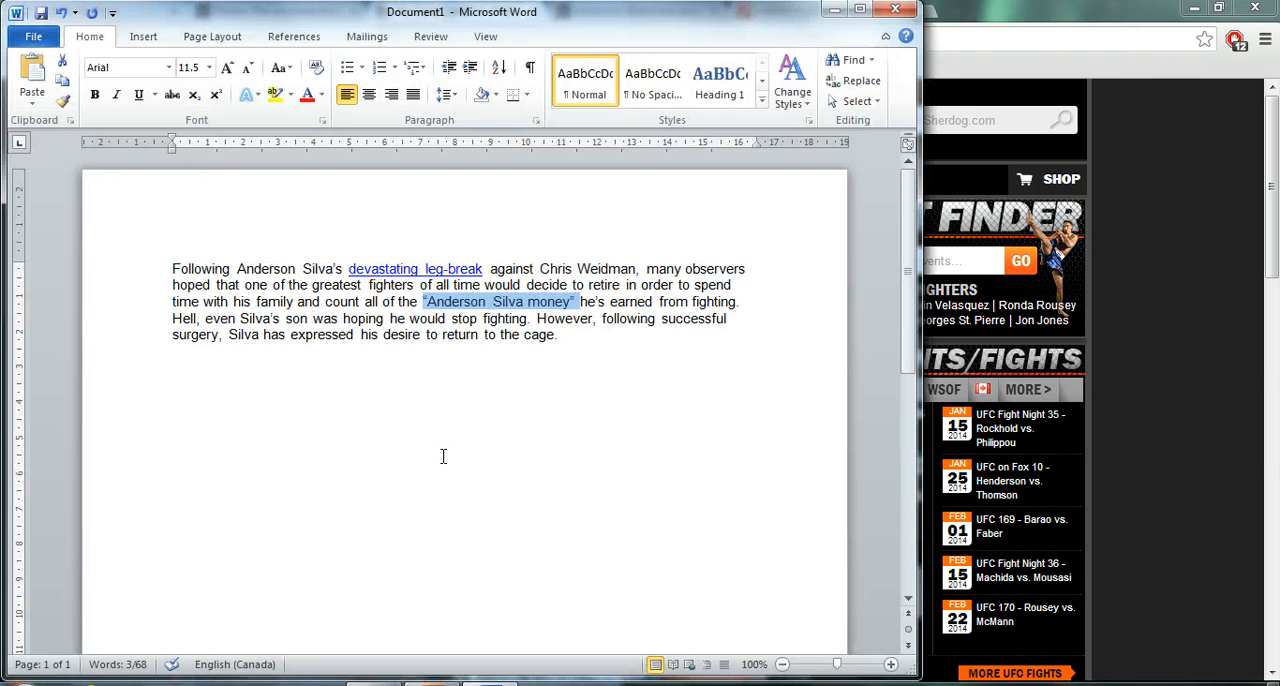
{"action": "right_click", "coordinate": [450, 305]}
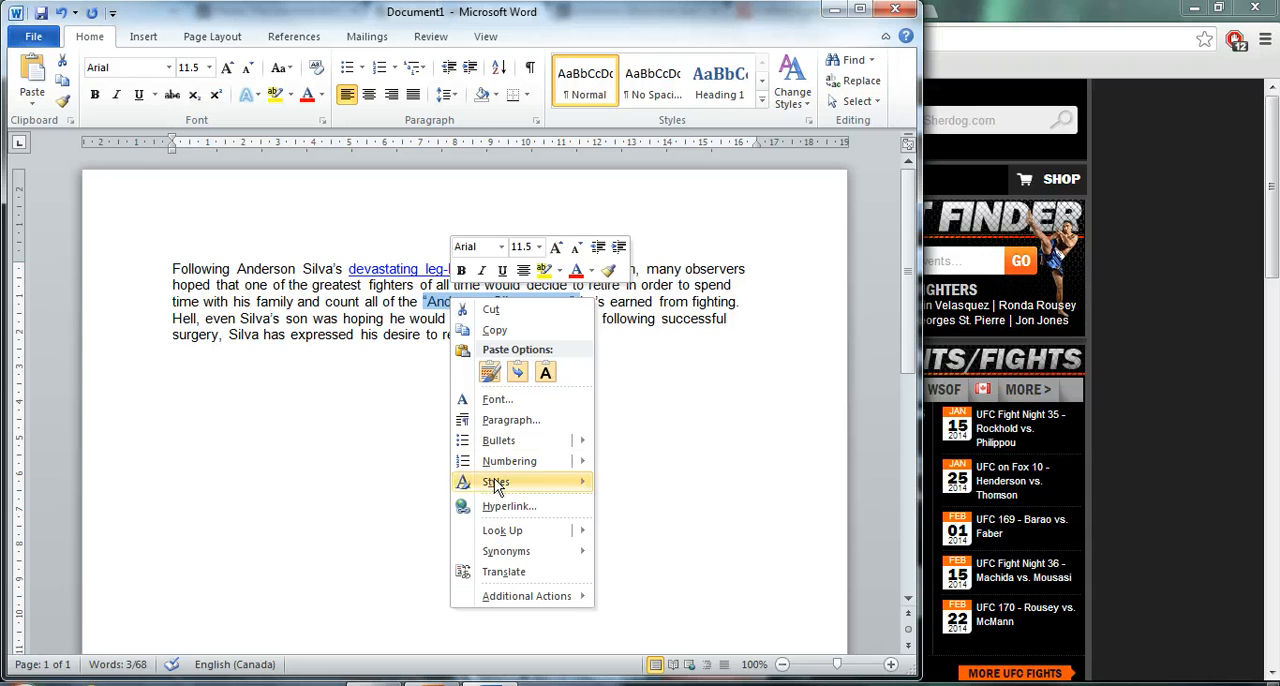
{"action": "left_click", "coordinate": [505, 507]}
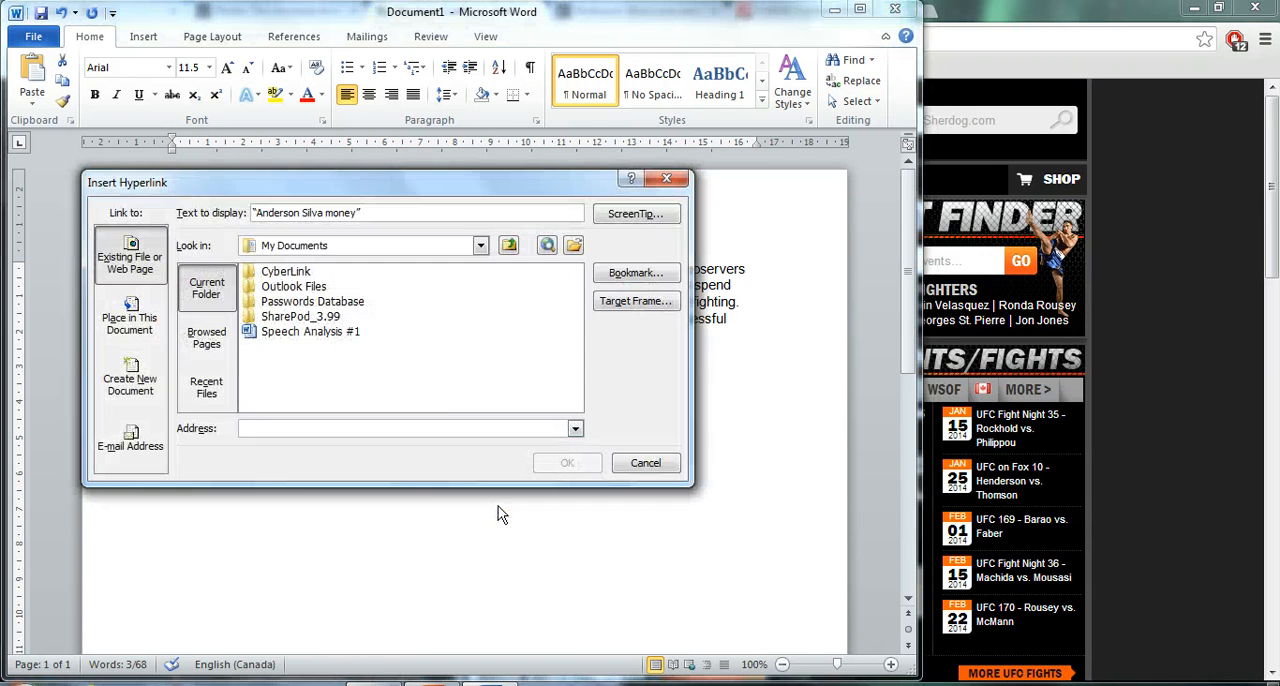
{"action": "right_click", "coordinate": [441, 427]}
{"action": "left_click", "coordinate": [468, 476]}
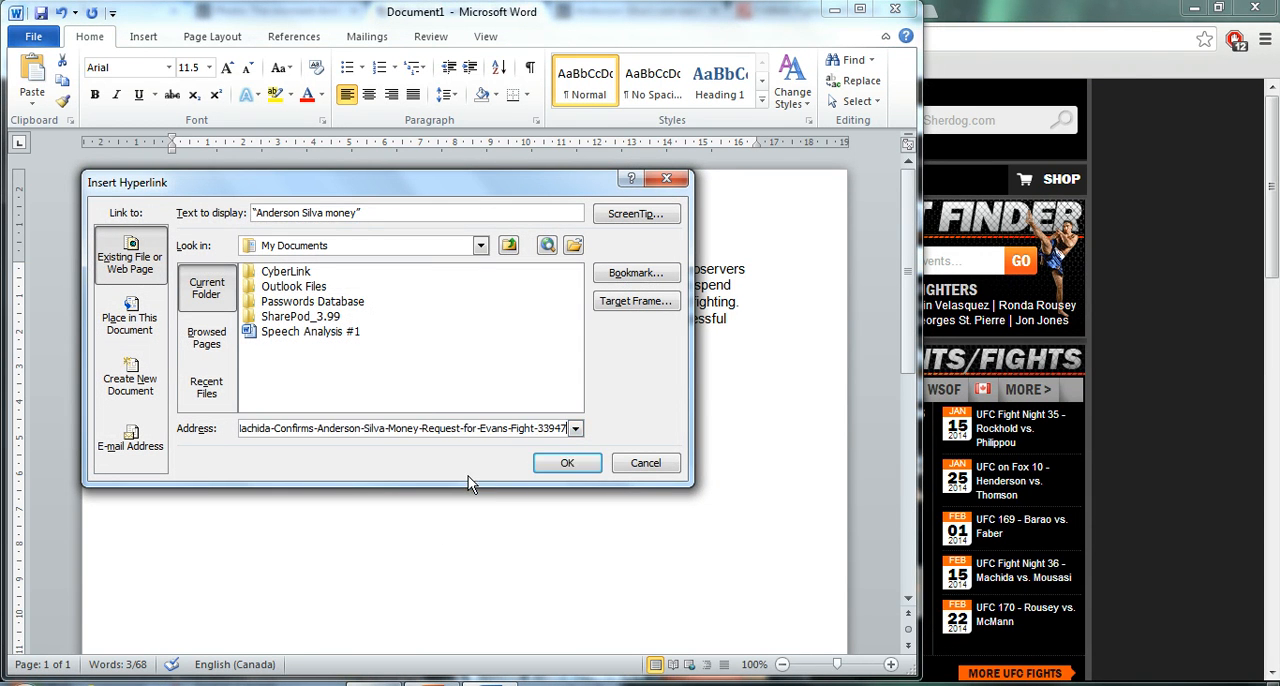
{"action": "left_click", "coordinate": [556, 462]}
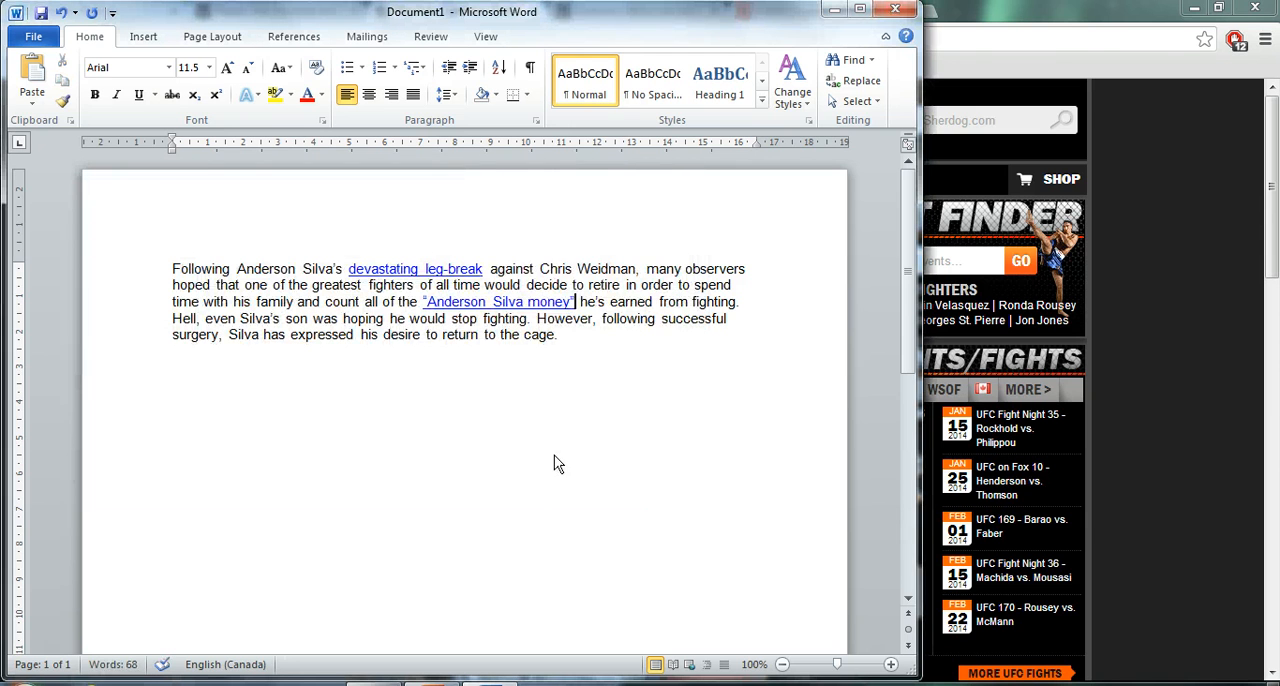